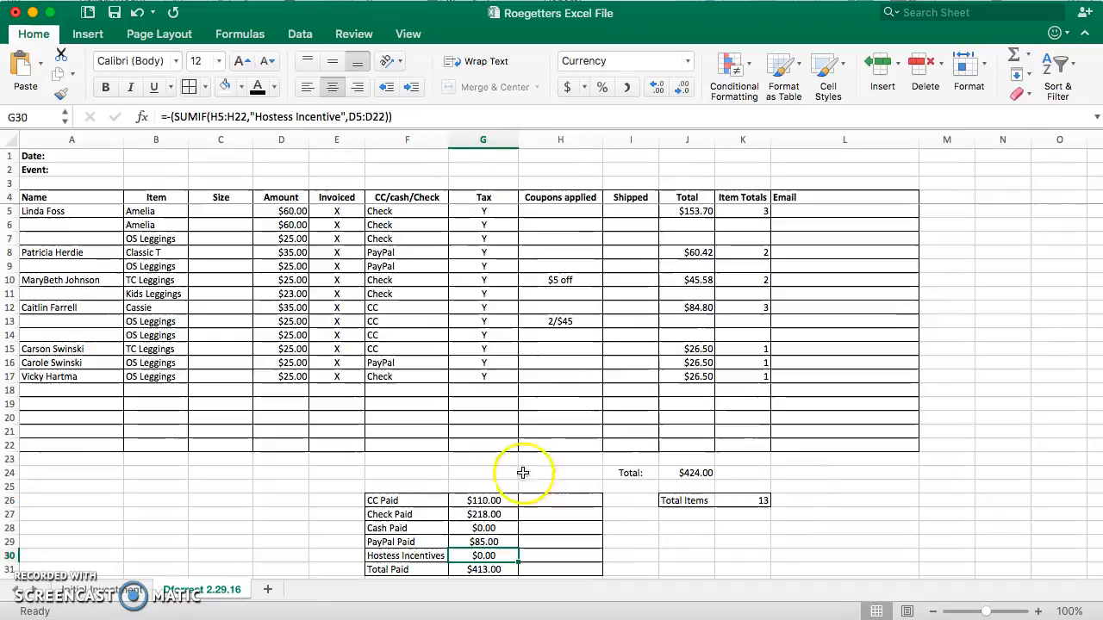
Step: Inspect the first payment type entry in F5 and the CC Paid formula in G26
click(391, 213)
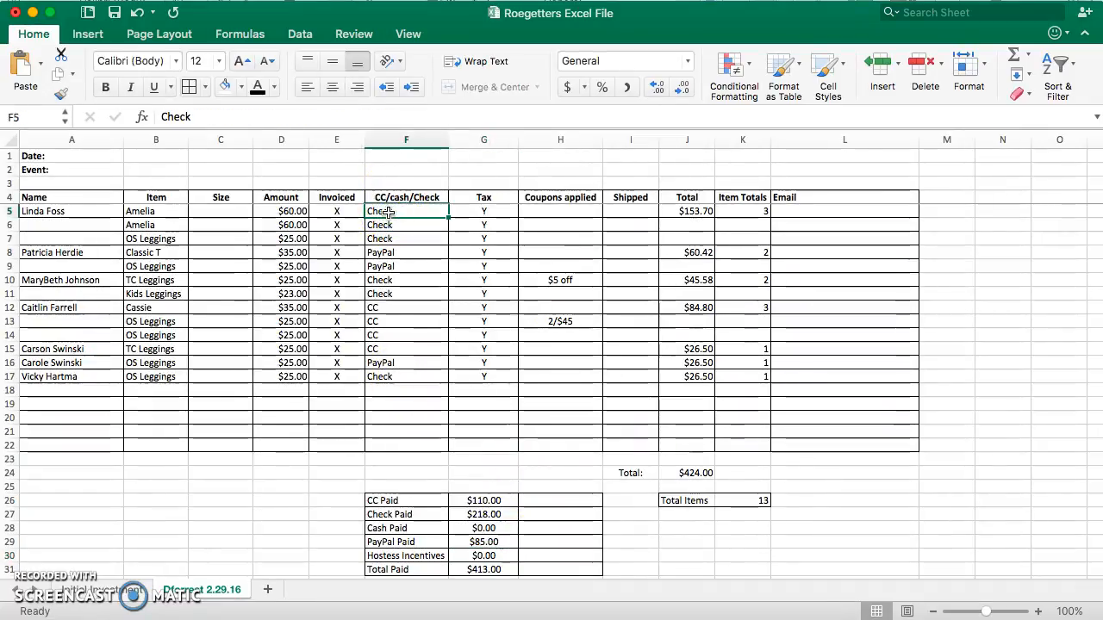
click(482, 500)
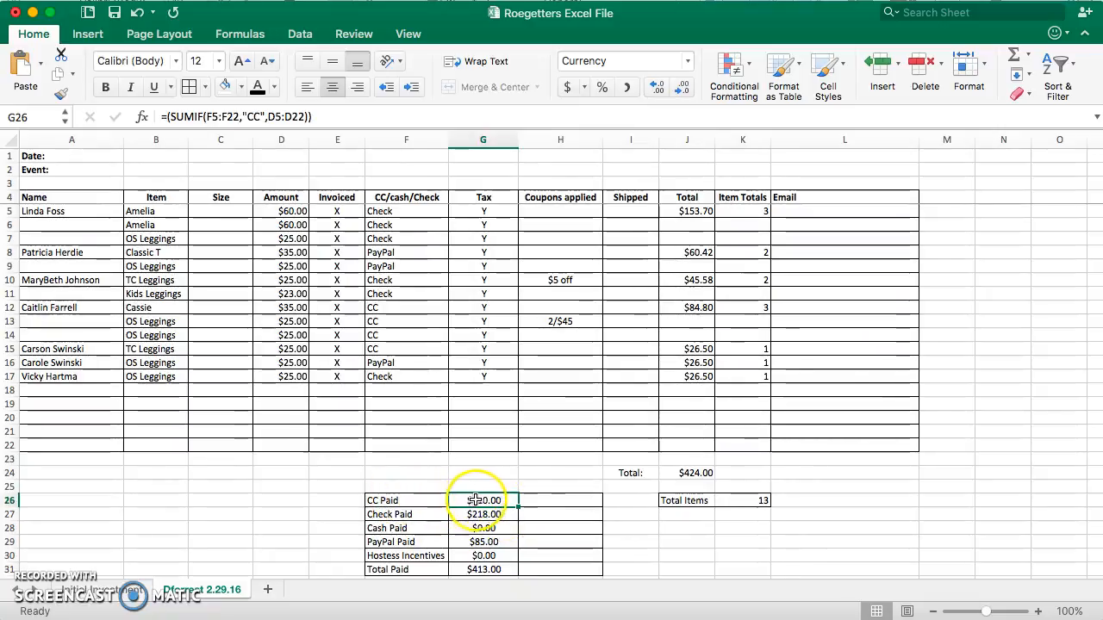
scroll(526, 310, right, 1)
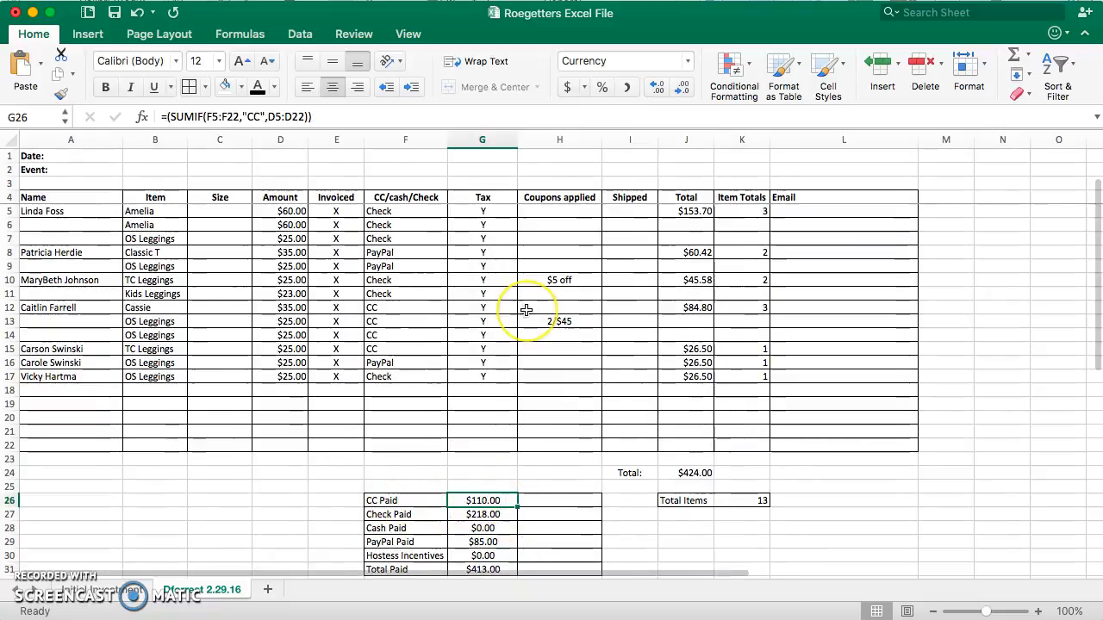
Step: Examine the Hostess Incentives formula in G30 and the Coupons applied and Amount columns it refers to
click(479, 554)
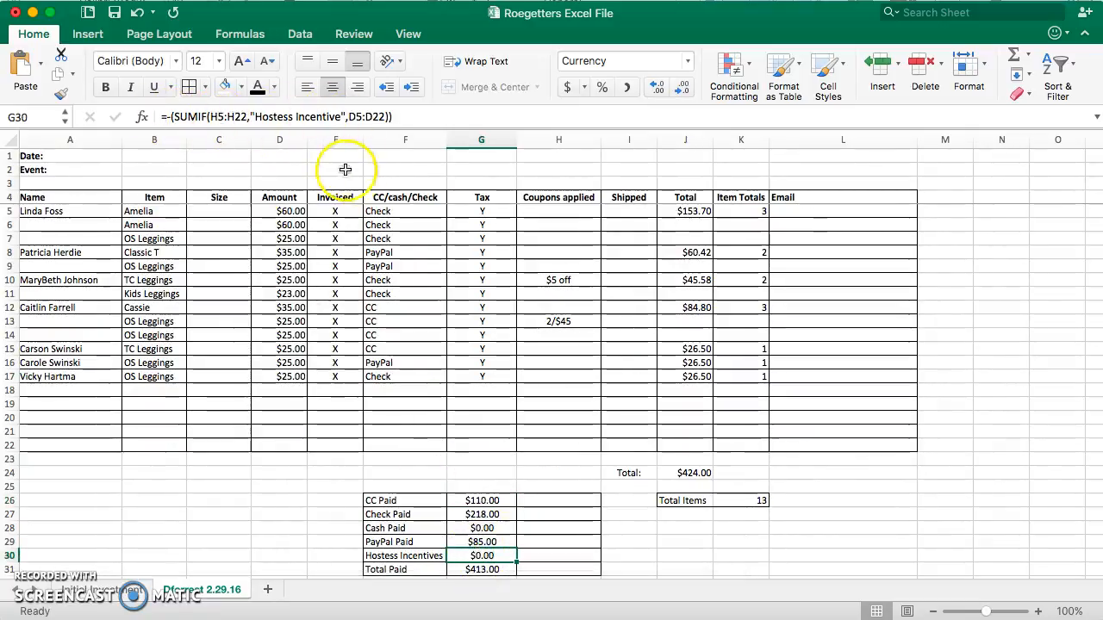
click(558, 140)
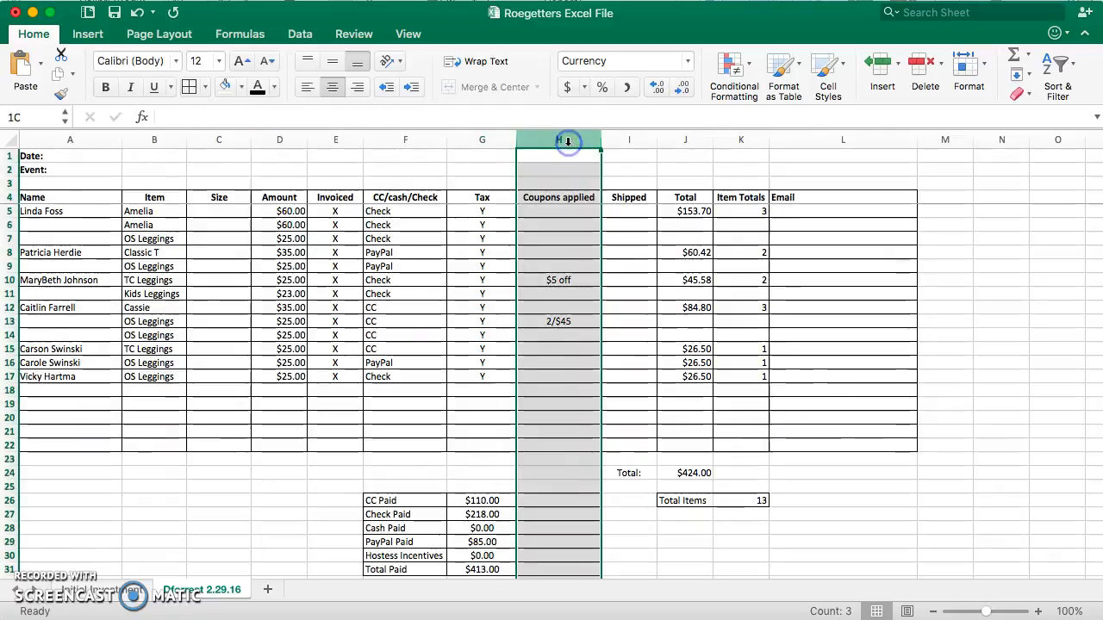
scroll(560, 268, left, 1)
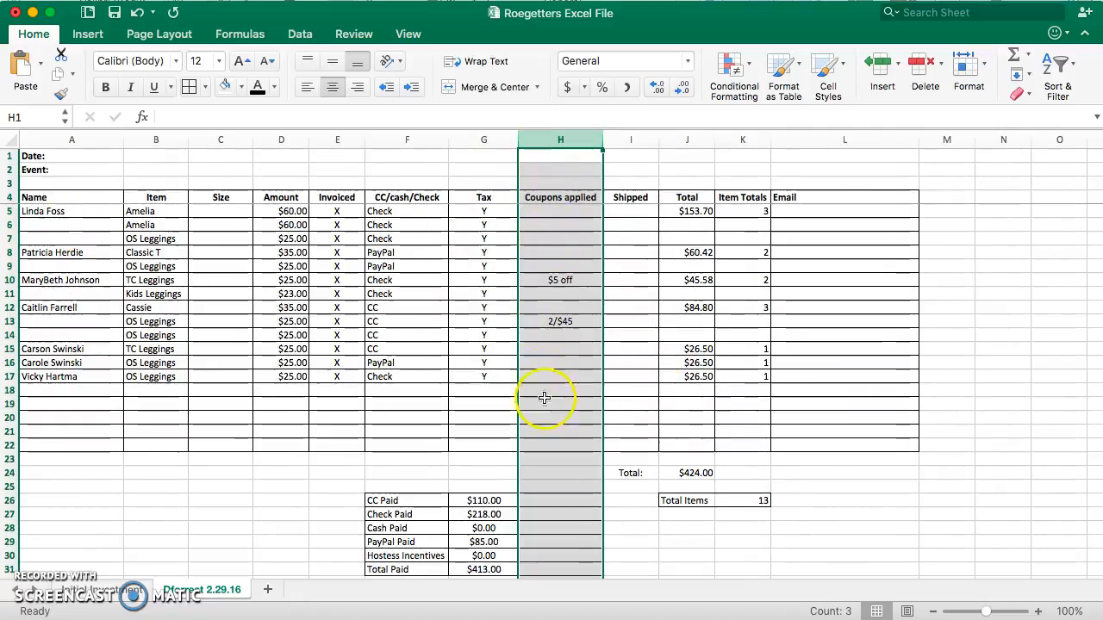
click(483, 556)
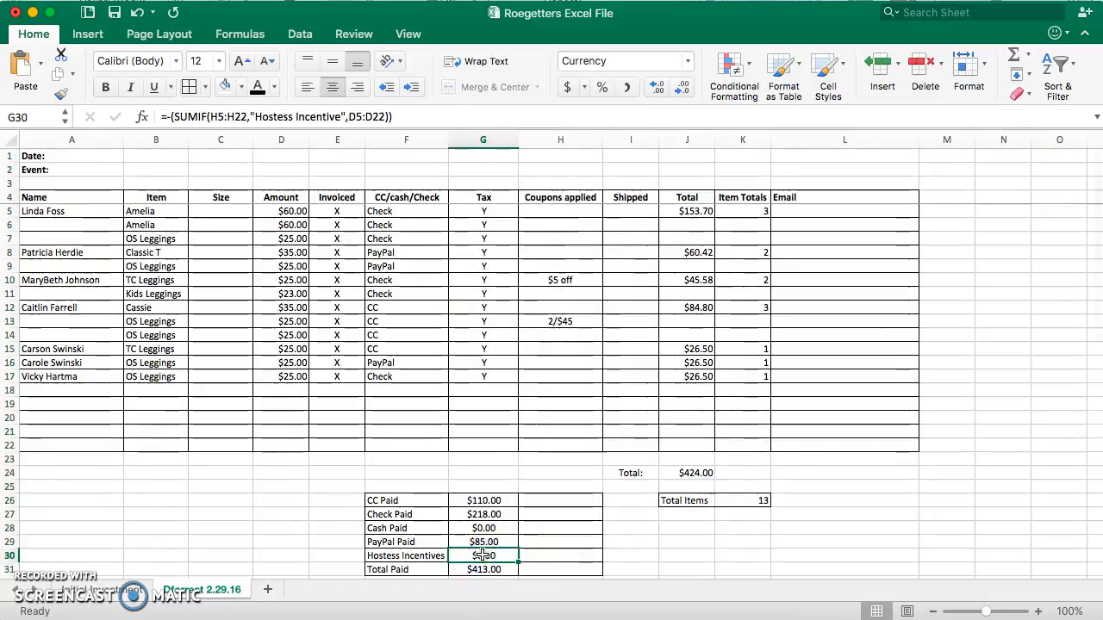
click(229, 117)
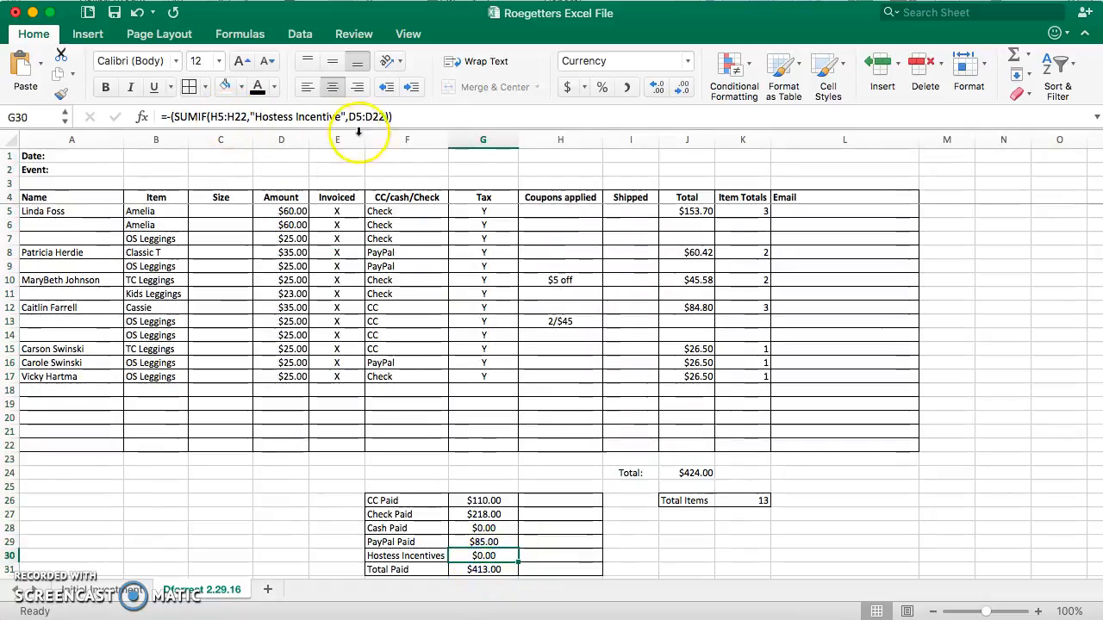
click(281, 139)
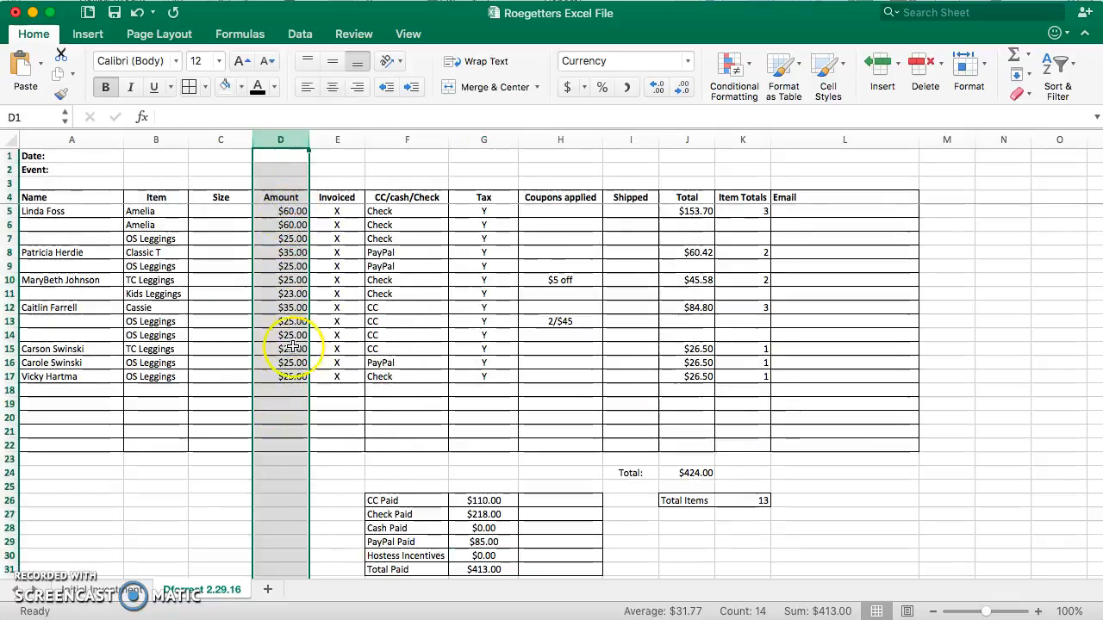
click(486, 555)
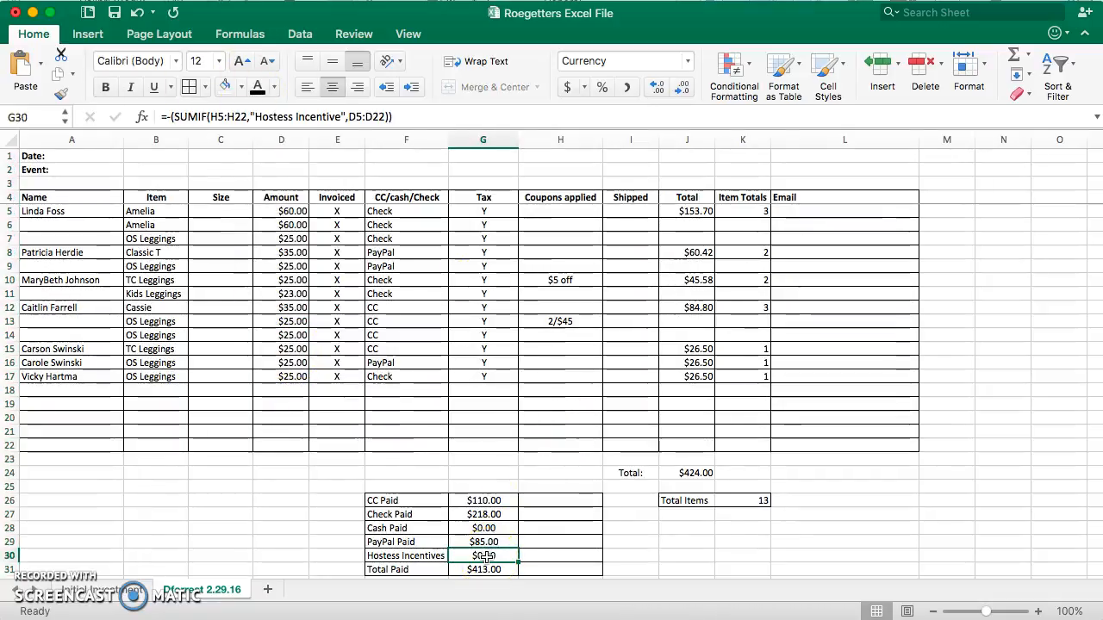
Step: Review the CC, Check, Cash and PayPal Paid formulas in G26:G29 along with the CC/cash/Check column
click(498, 502)
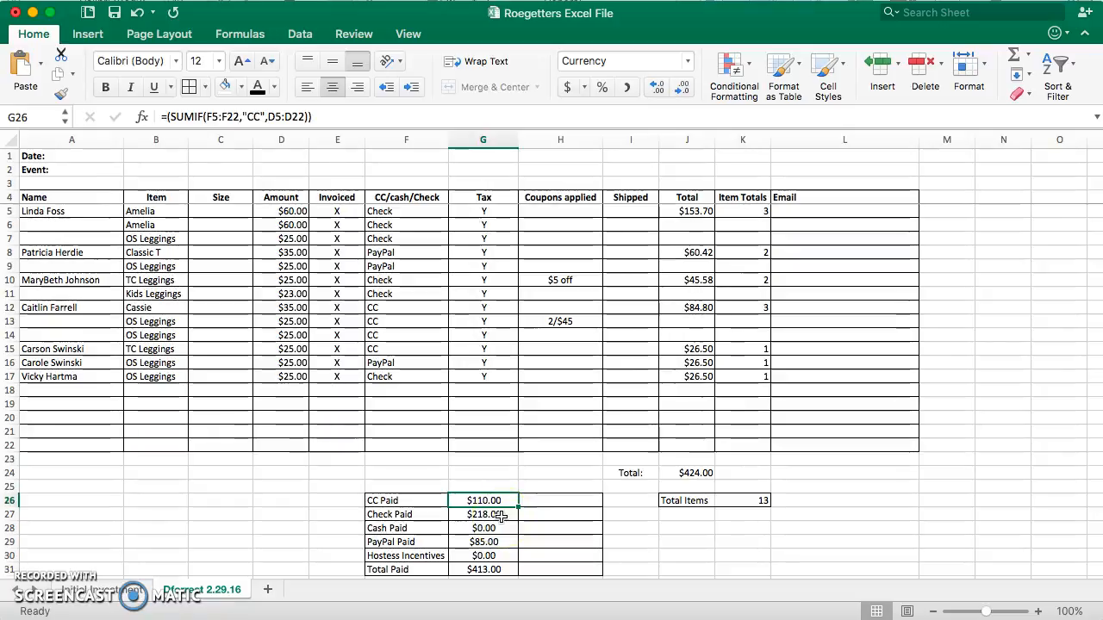
key(Down)
key(Down)
key(Down)
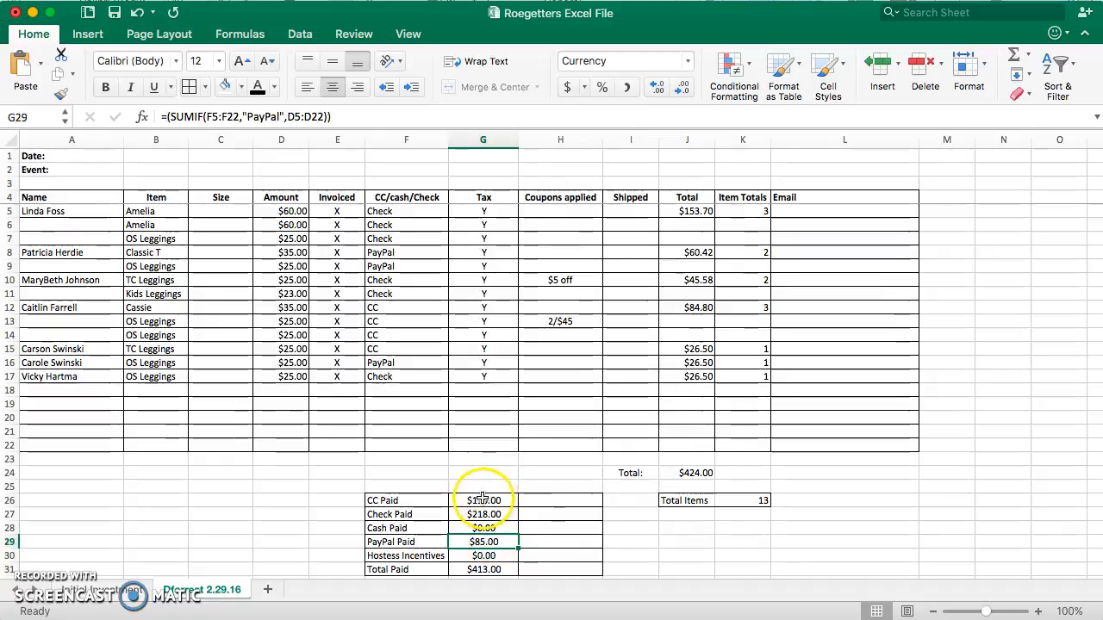
click(484, 501)
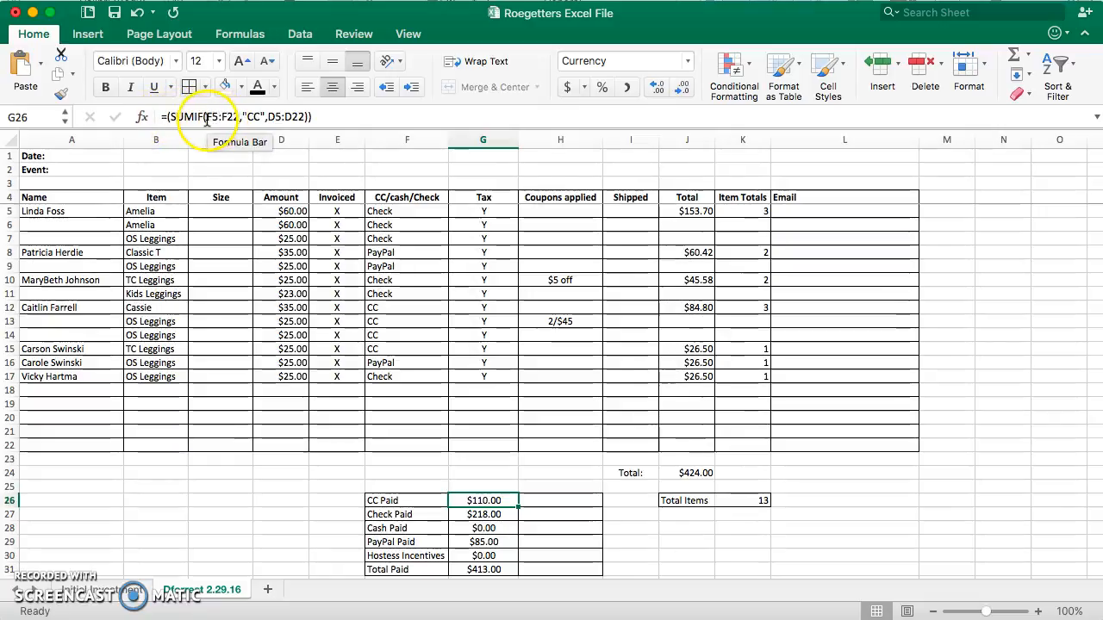
click(407, 139)
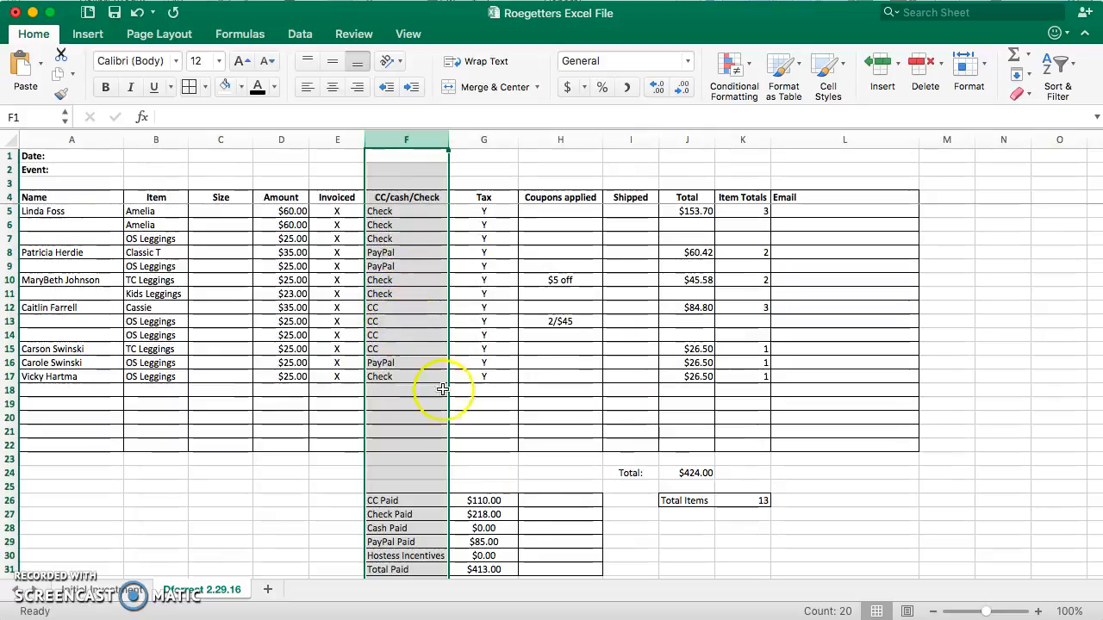
click(497, 501)
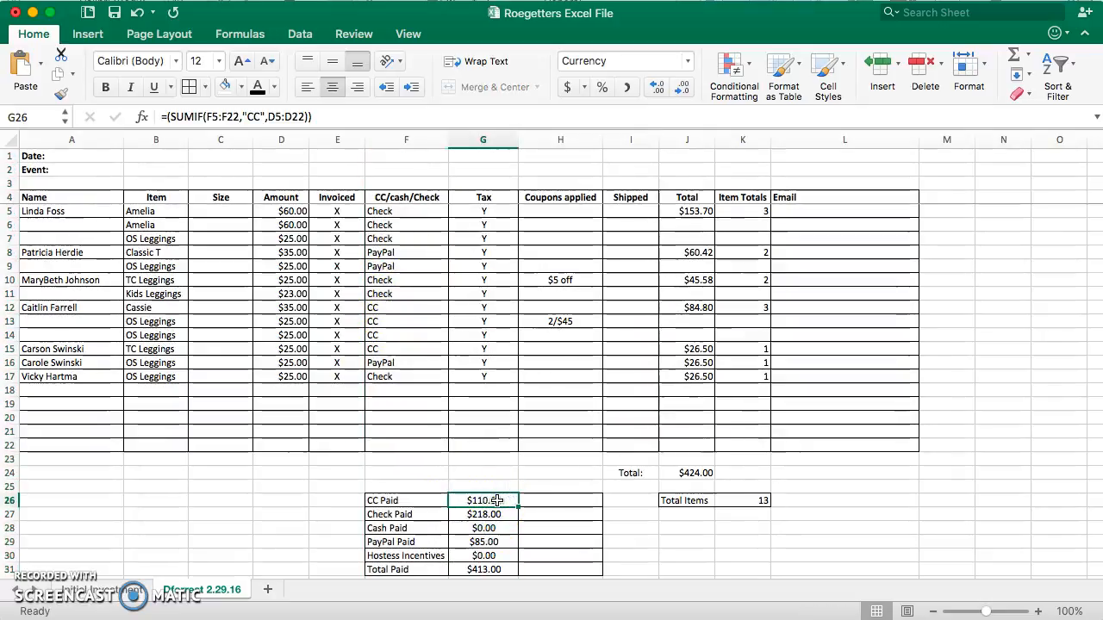
key(Down)
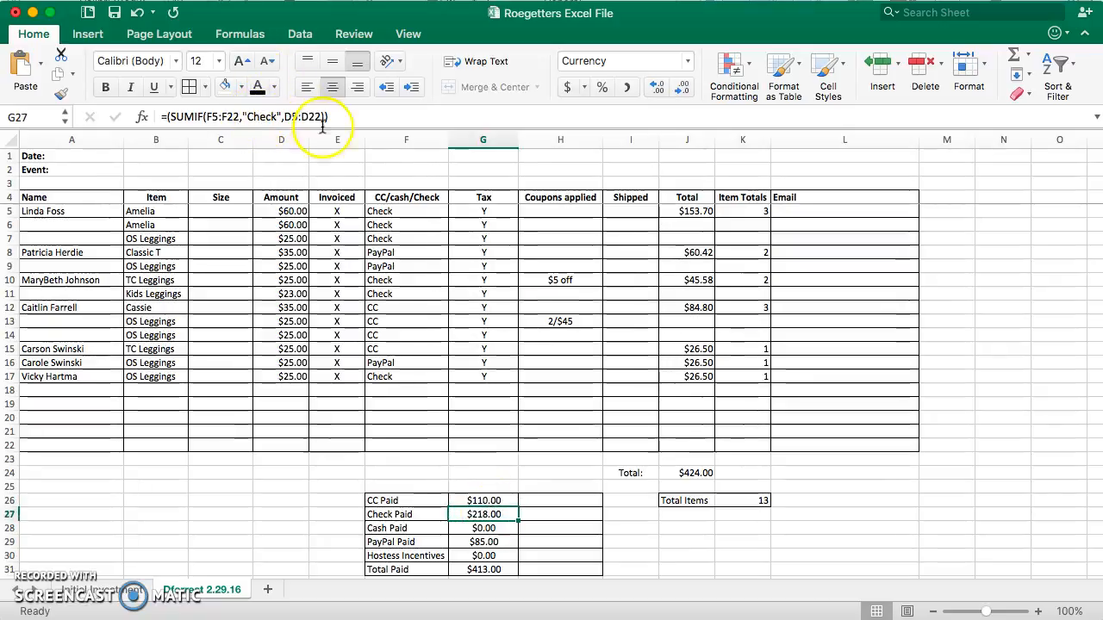
click(481, 528)
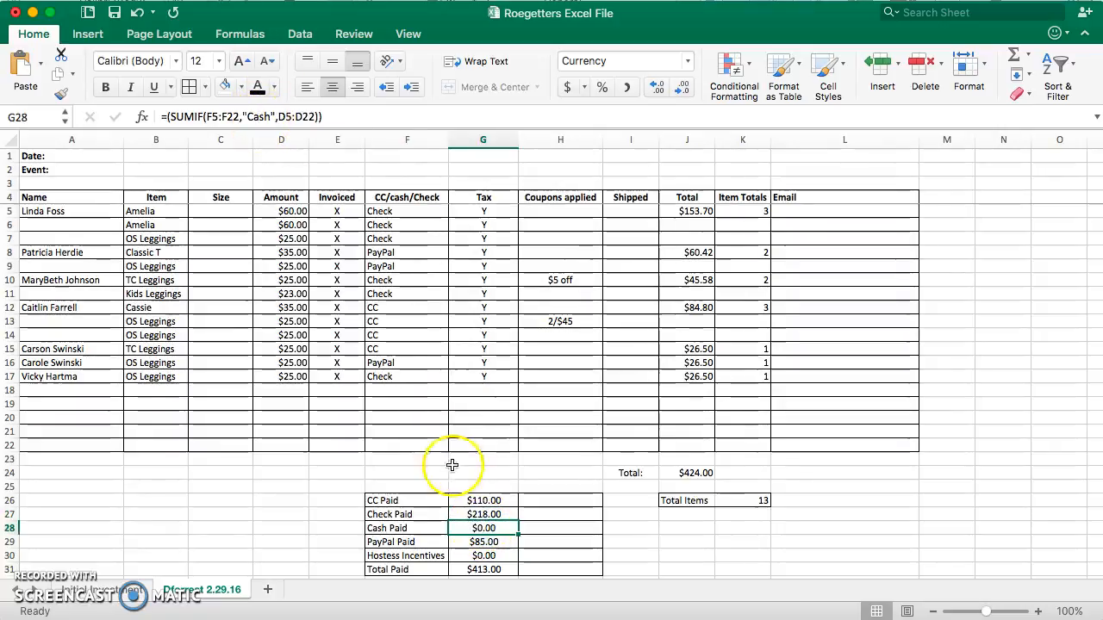
click(482, 542)
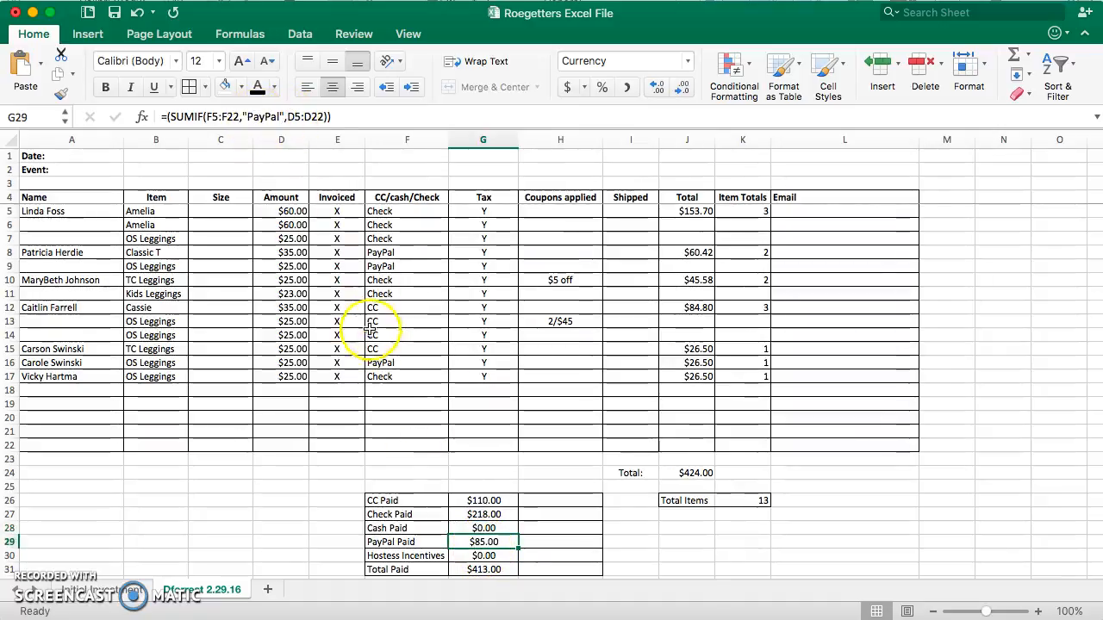
Step: Replace the payment type in F16 with the misspelling "Paypl" and check the PayPal Paid amount in G29
click(397, 365)
double_click(398, 364)
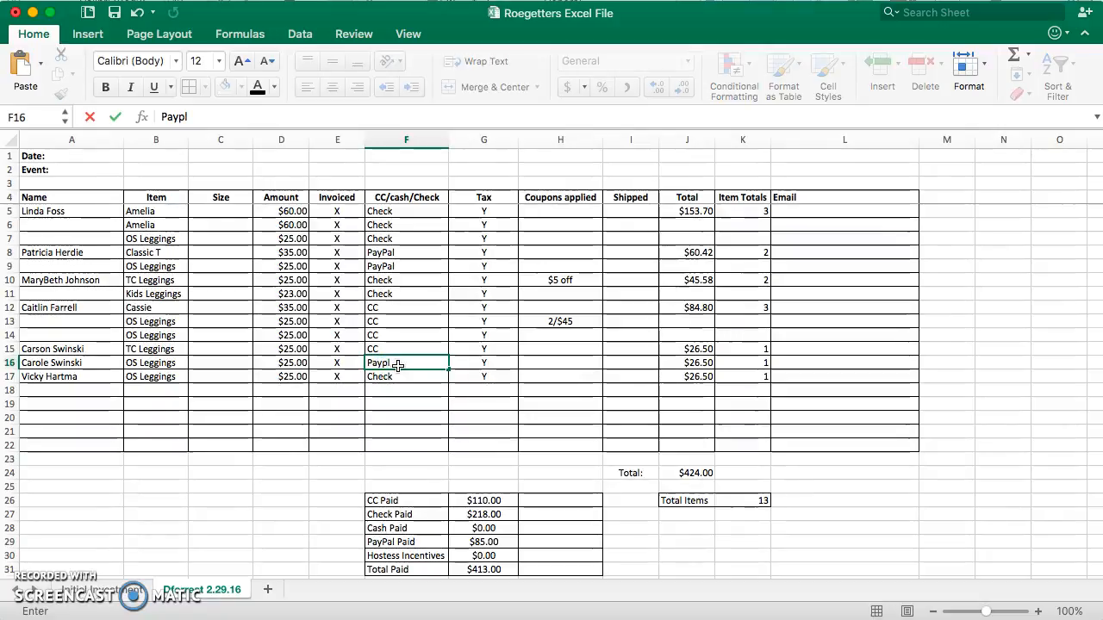
click(498, 542)
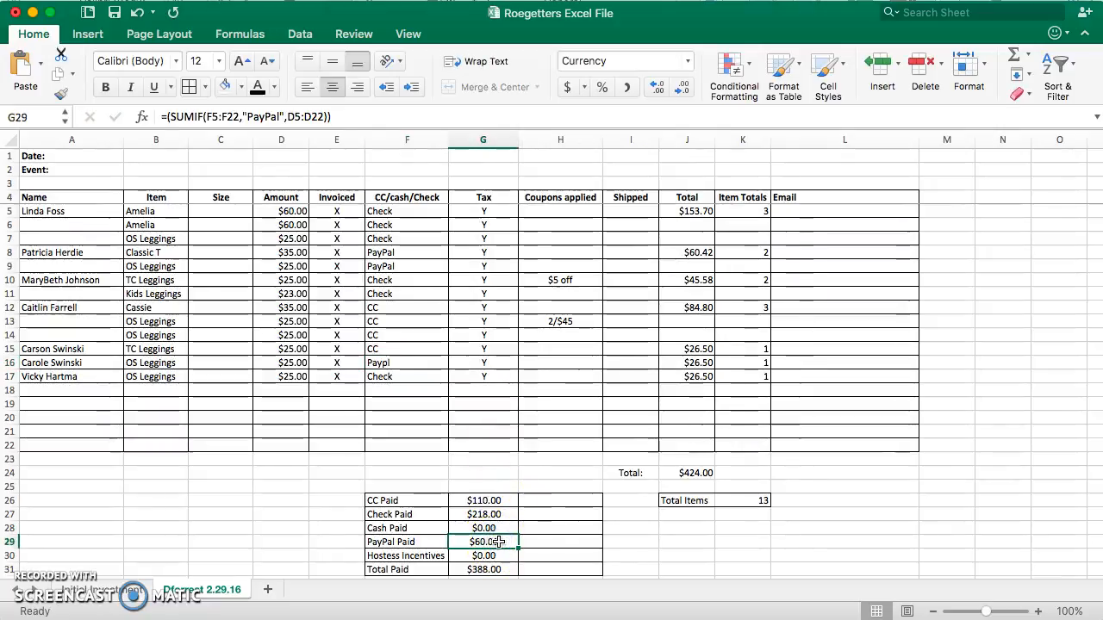
Step: Correct the payment type in F16 to "Paypal"
click(403, 364)
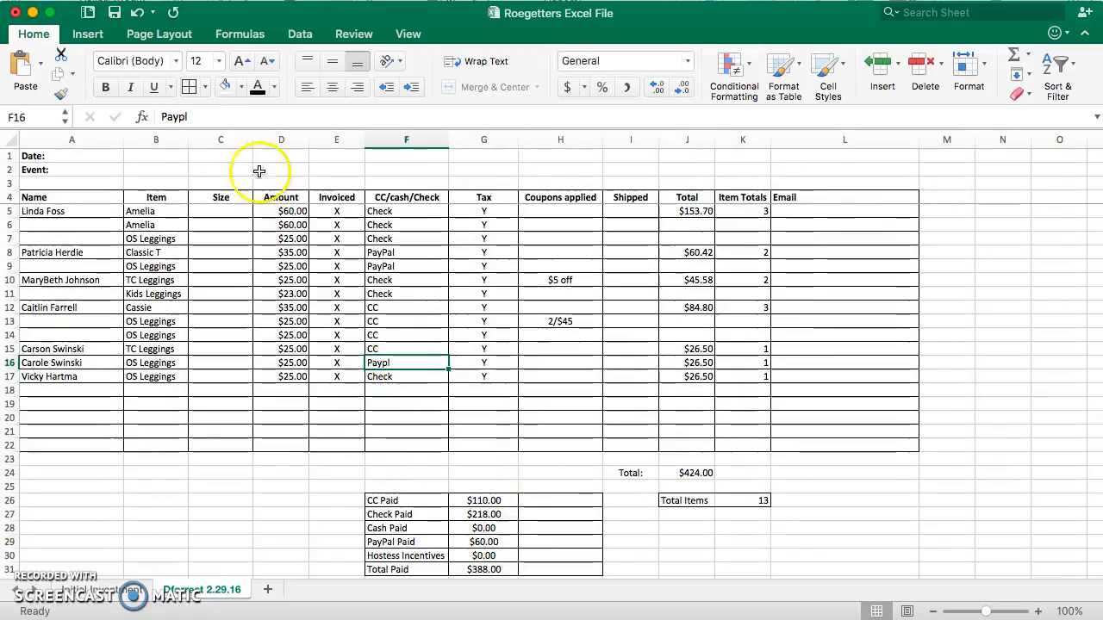
click(184, 116)
text(a)
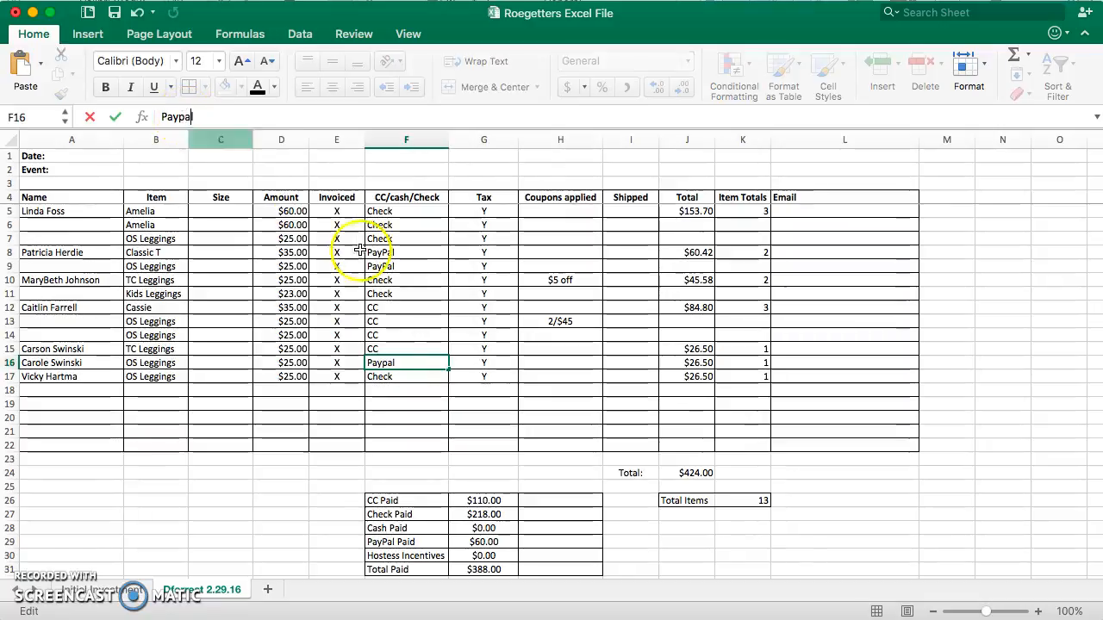
click(475, 499)
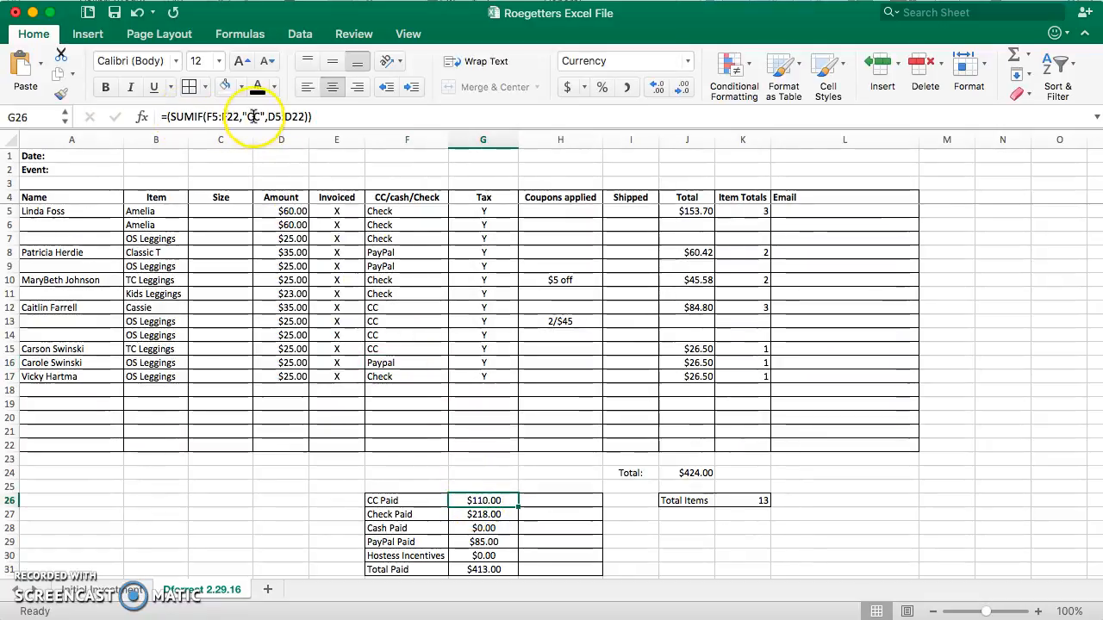
Step: Compare the payment-type criteria in the SUMIF formulas of G26 through G29
key(Down)
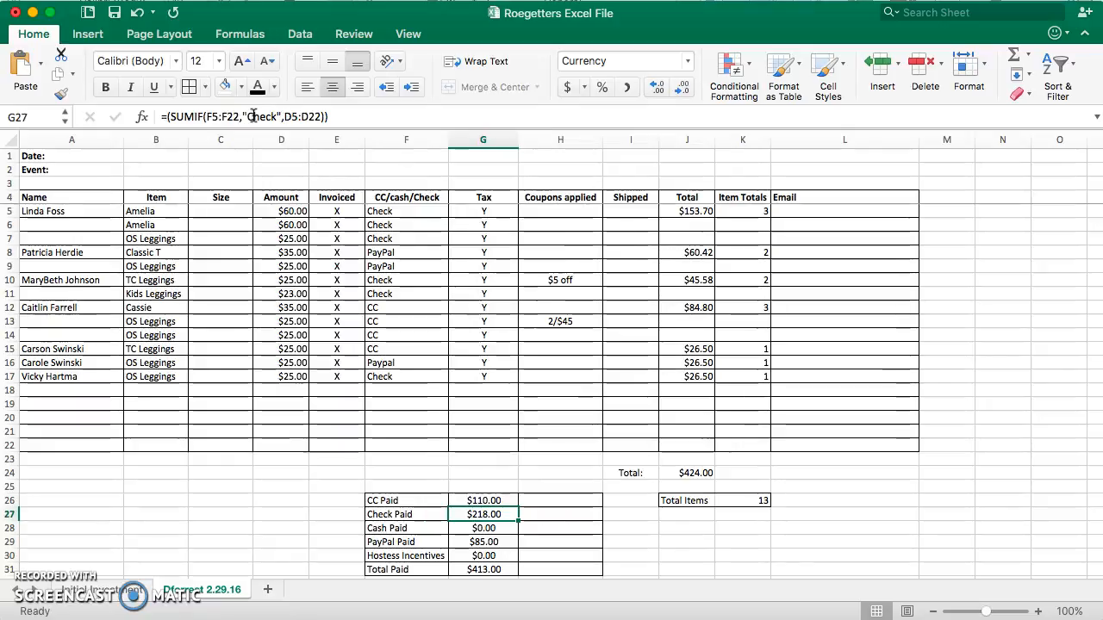
key(Down)
key(Down)
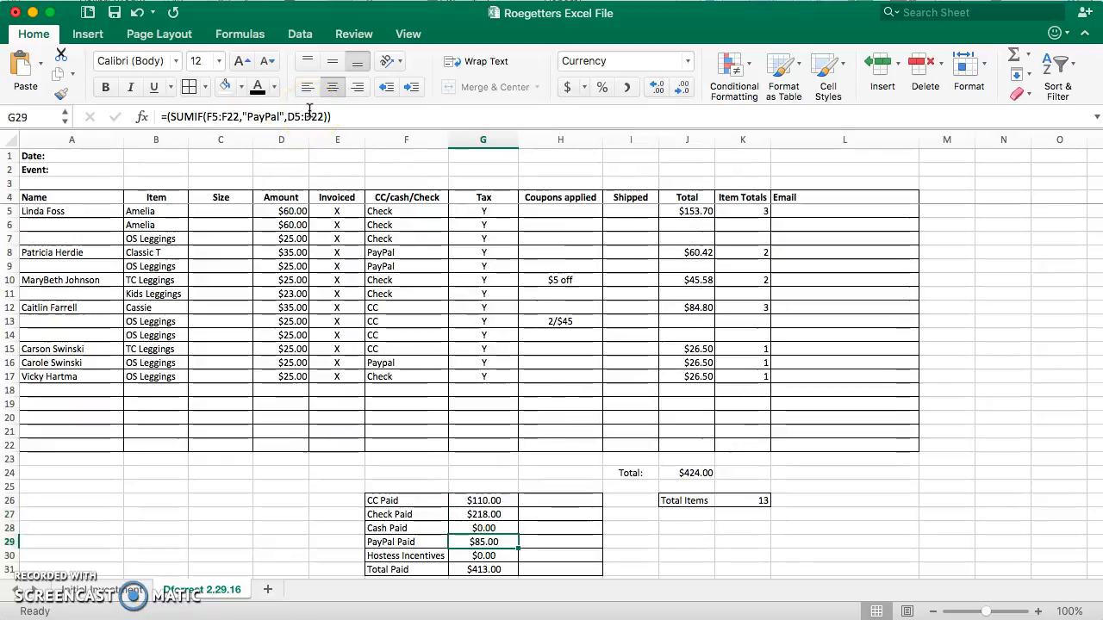
key(Up)
key(Up)
key(Up)
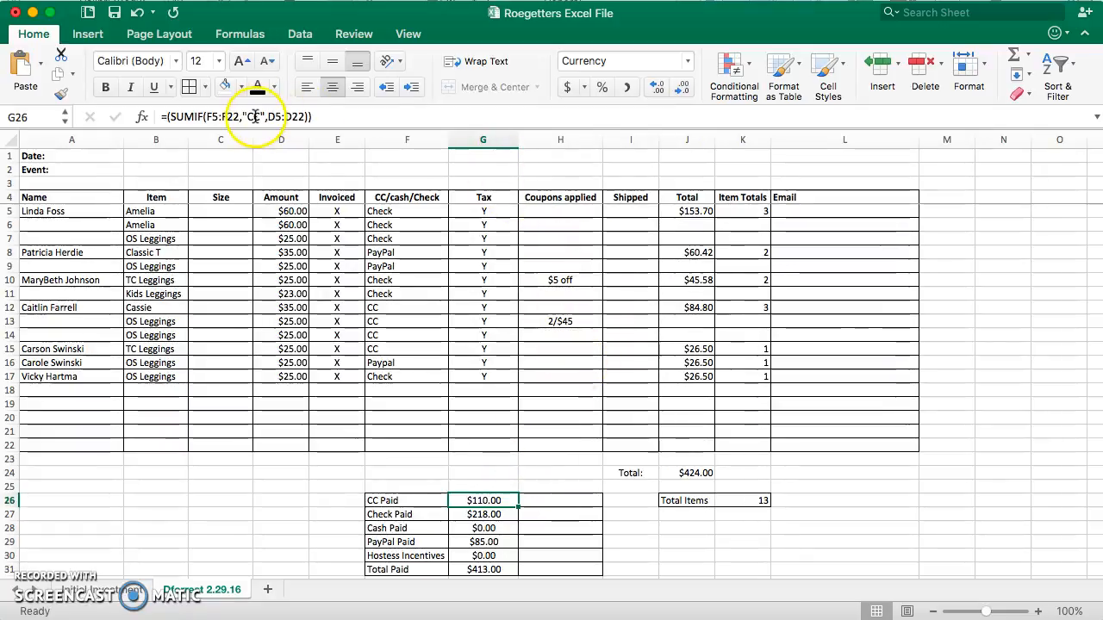
click(166, 118)
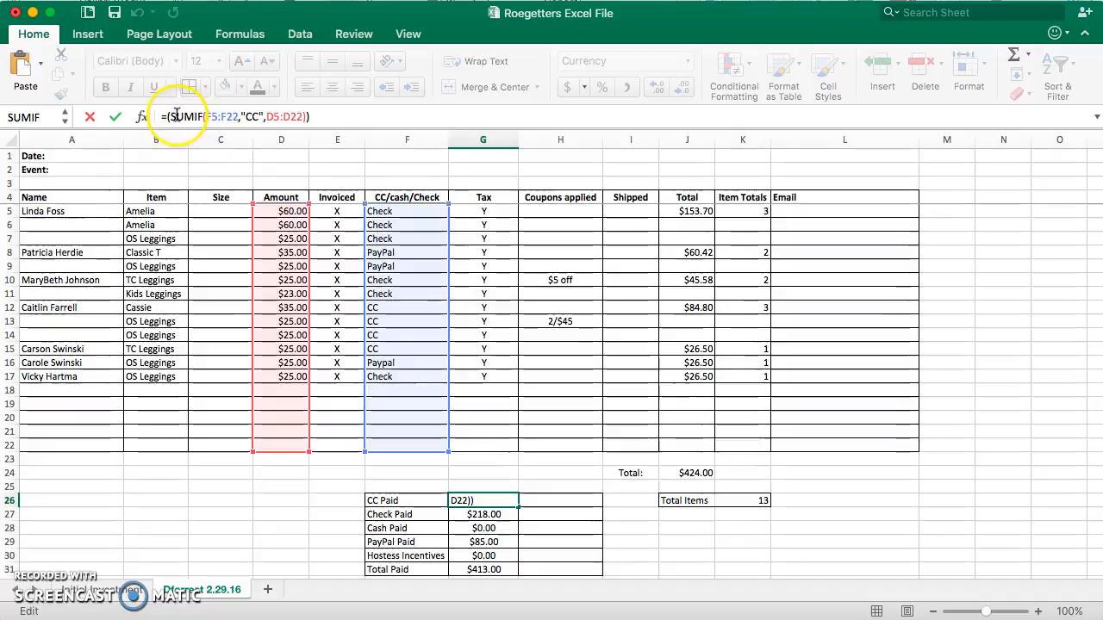
click(166, 117)
click(483, 556)
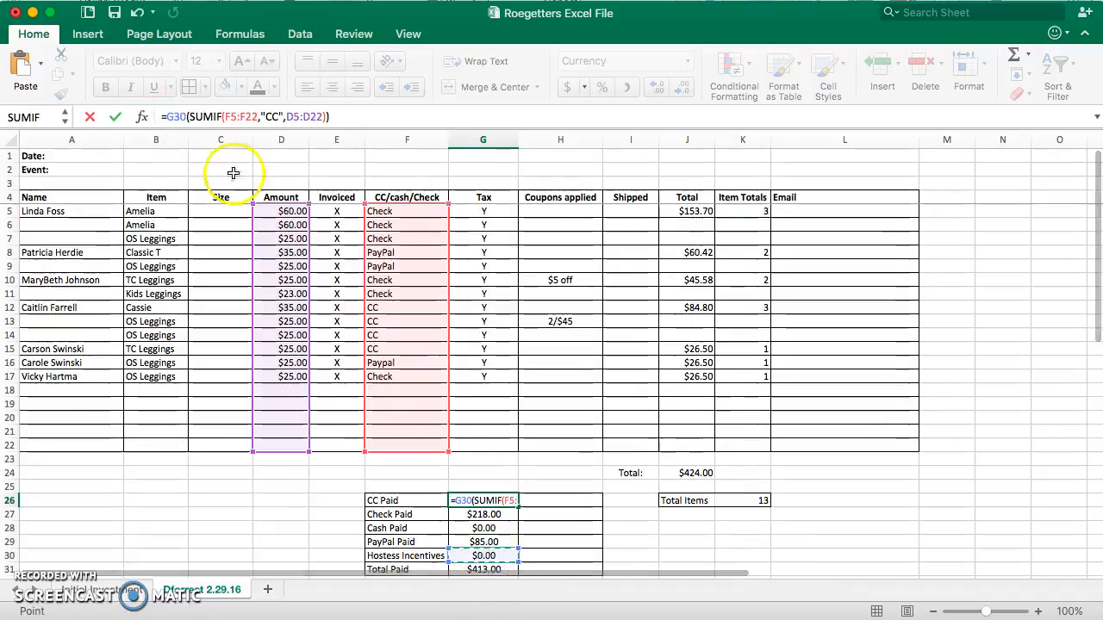
key(BackSpace)
key(BackSpace)
key(BackSpace)
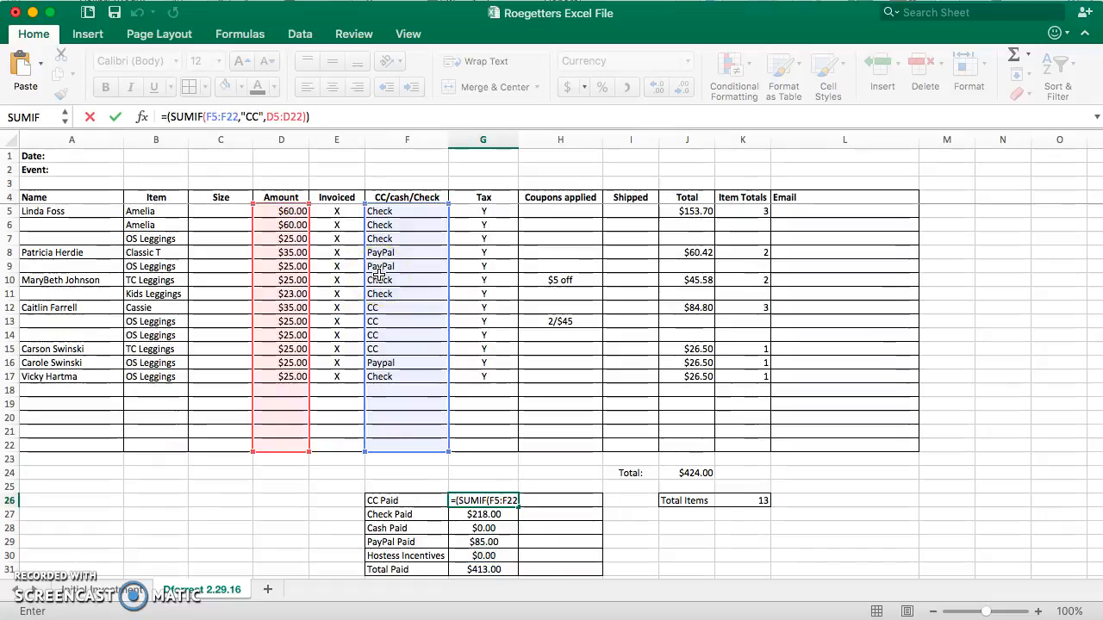
key(Down)
key(Down)
key(Up)
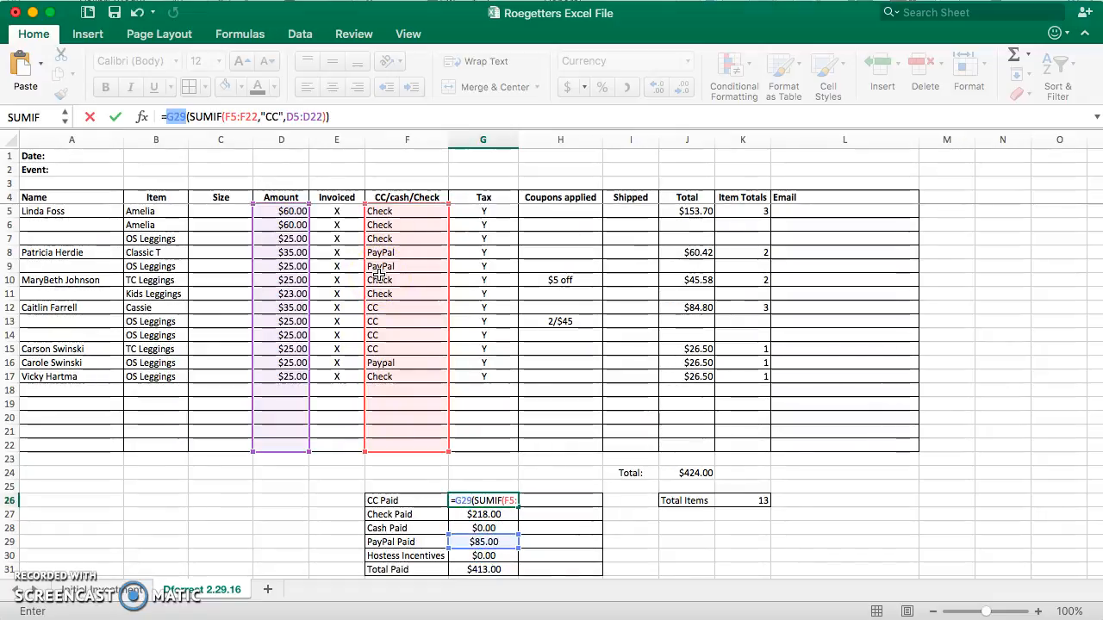
key(BackSpace)
key(Return)
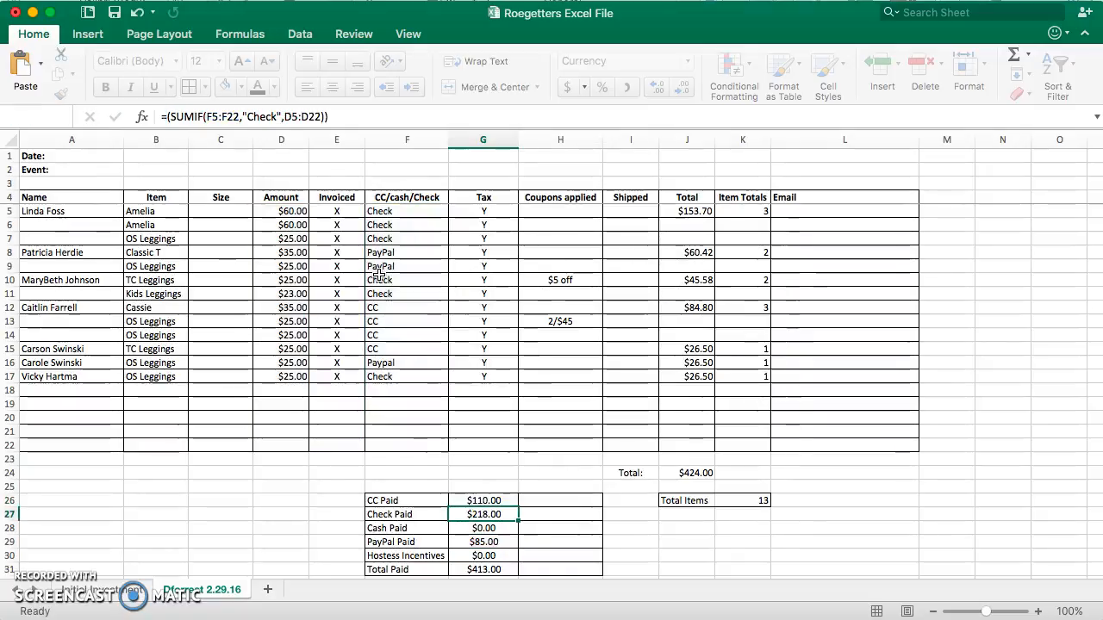
Step: Compare the start of the Hostess Incentives formula in G30 with the CC Paid formula in G26
click(482, 556)
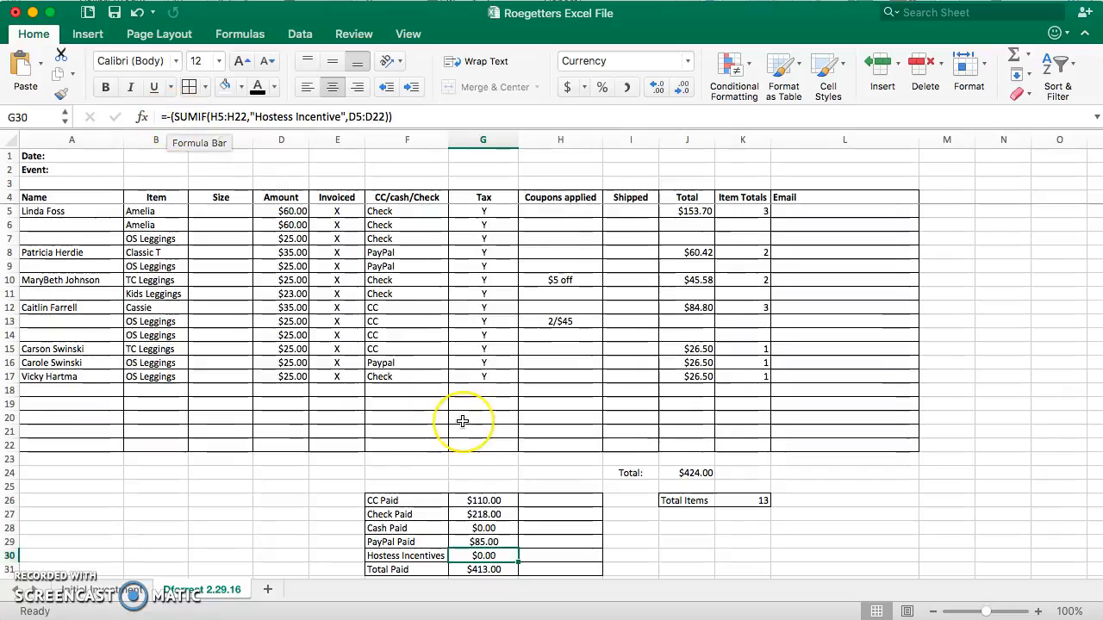
key(Up)
key(Up)
key(Up)
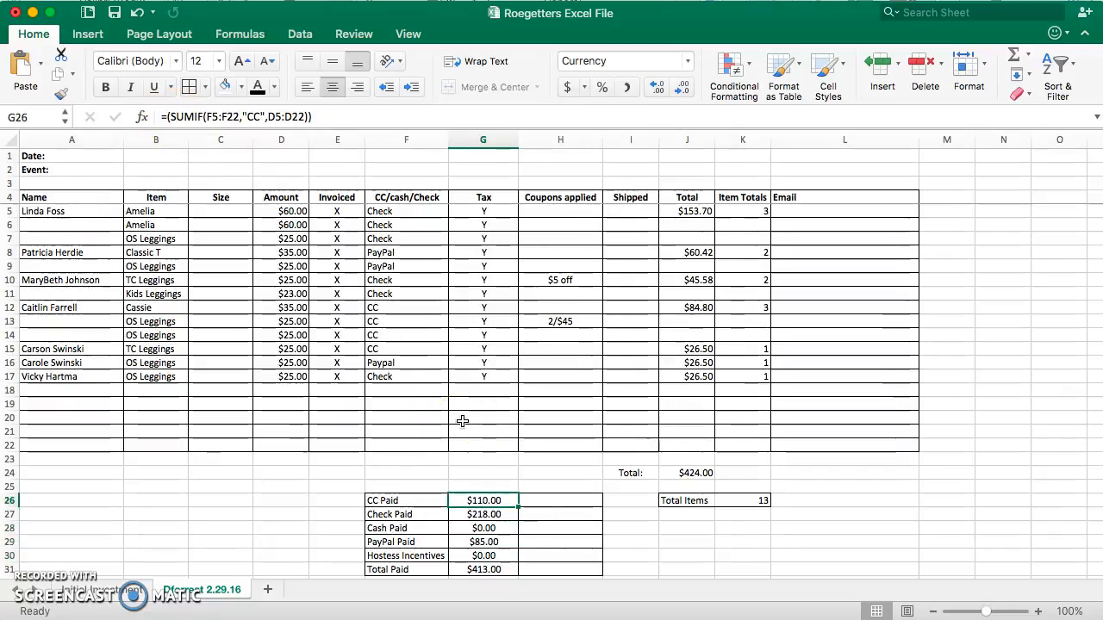
click(489, 556)
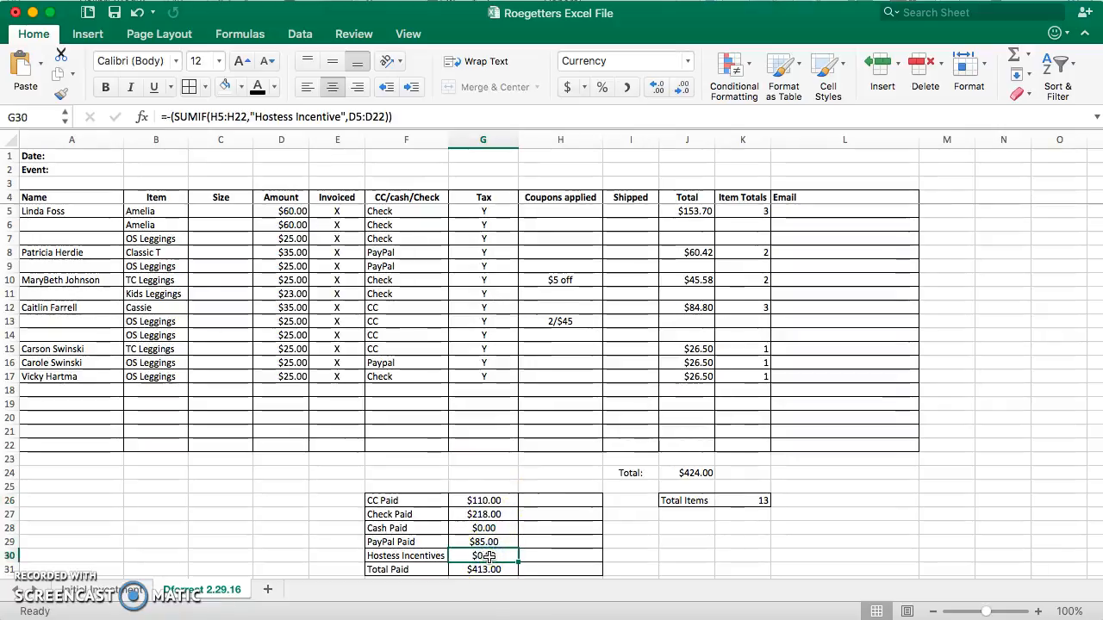